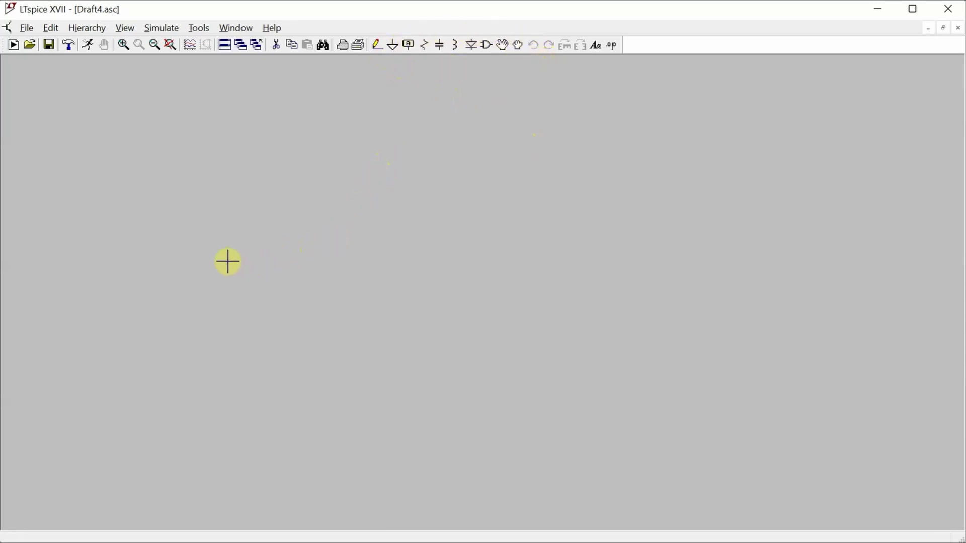
Step: Place voltage source V1, resistor R1, inductor L1, capacitor C1 left to right, plus a ground below V1
click(204, 263)
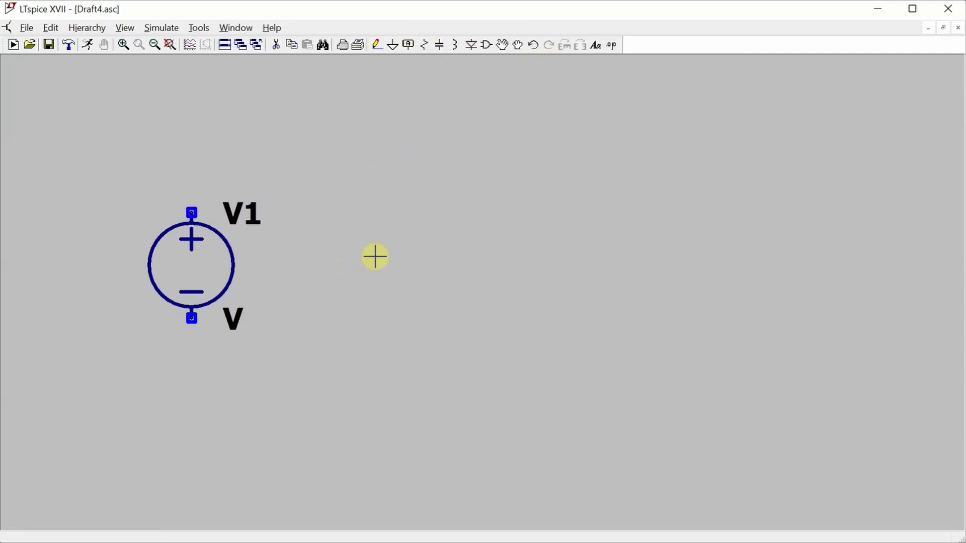
key(r)
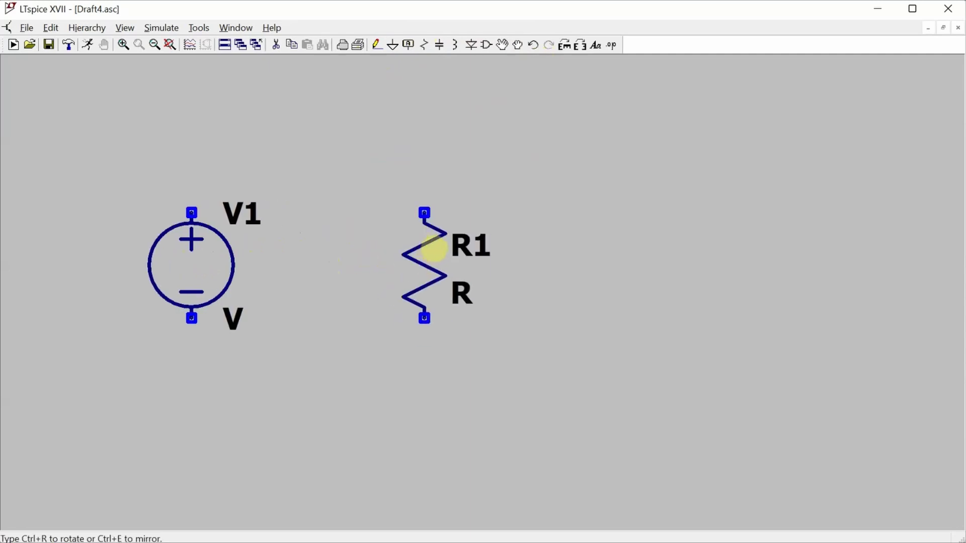
click(431, 248)
key(l)
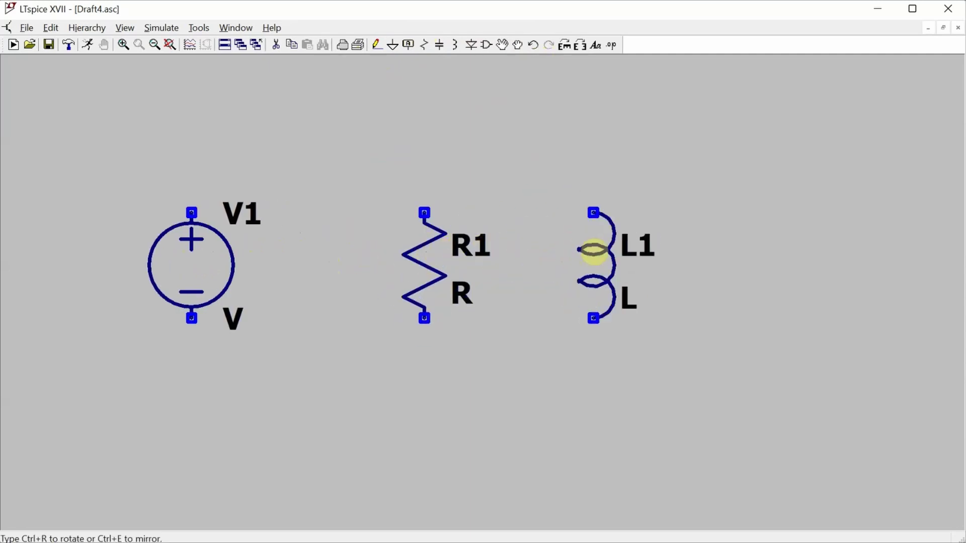
click(601, 253)
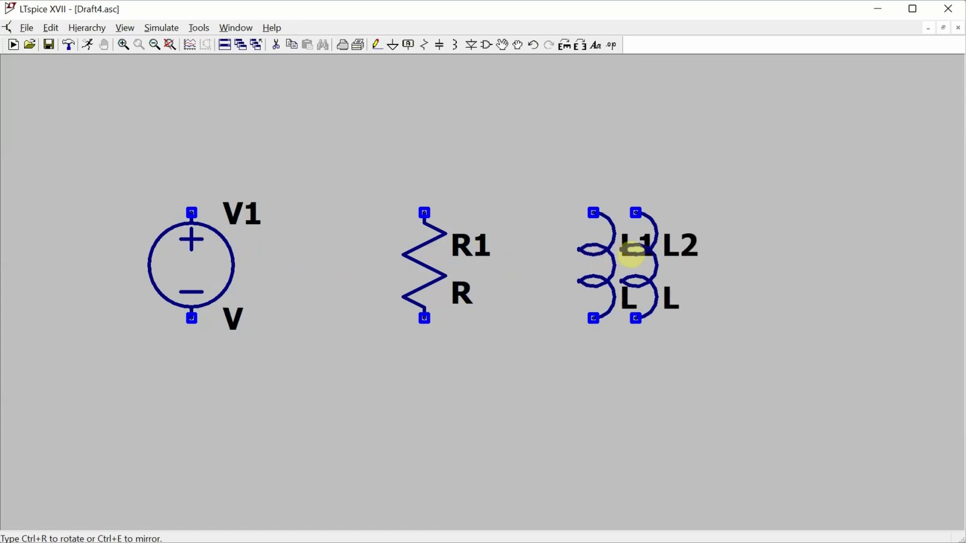
key(c)
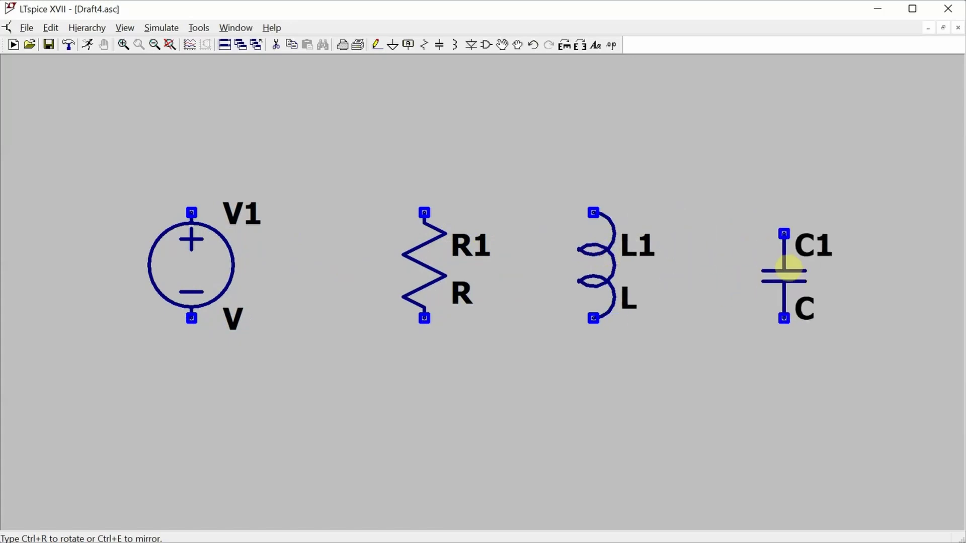
click(787, 269)
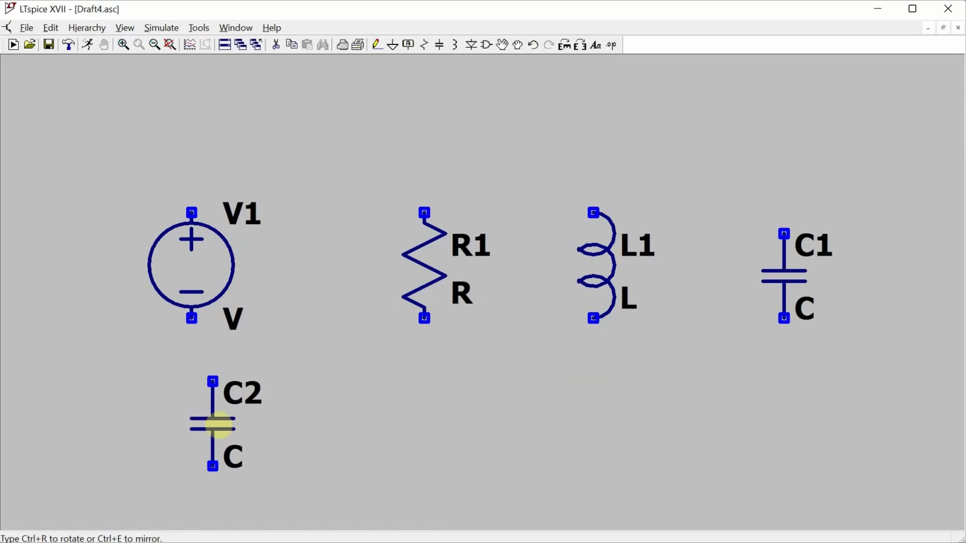
key(g)
click(191, 403)
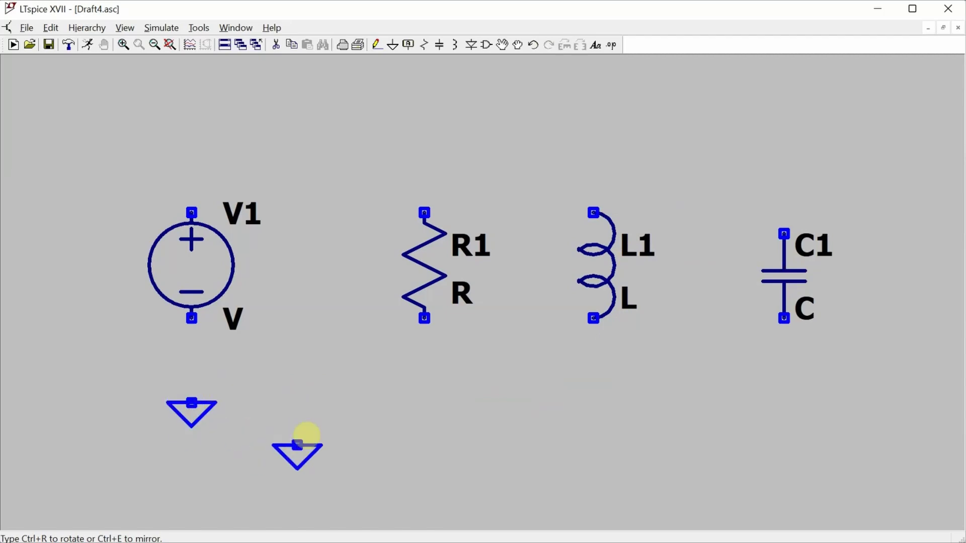
Step: Wire the top terminals of V1, R1, L1 and C1 together
key(Escape)
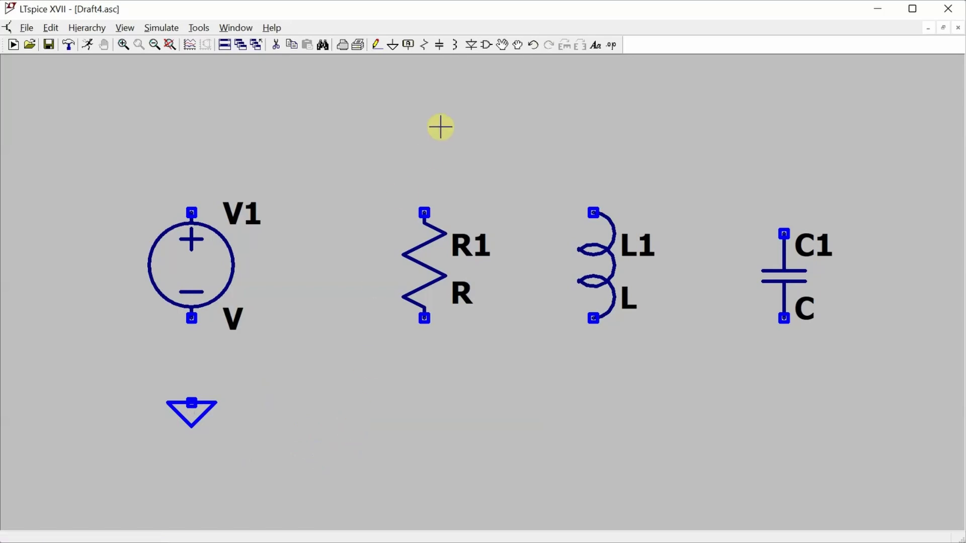
click(378, 47)
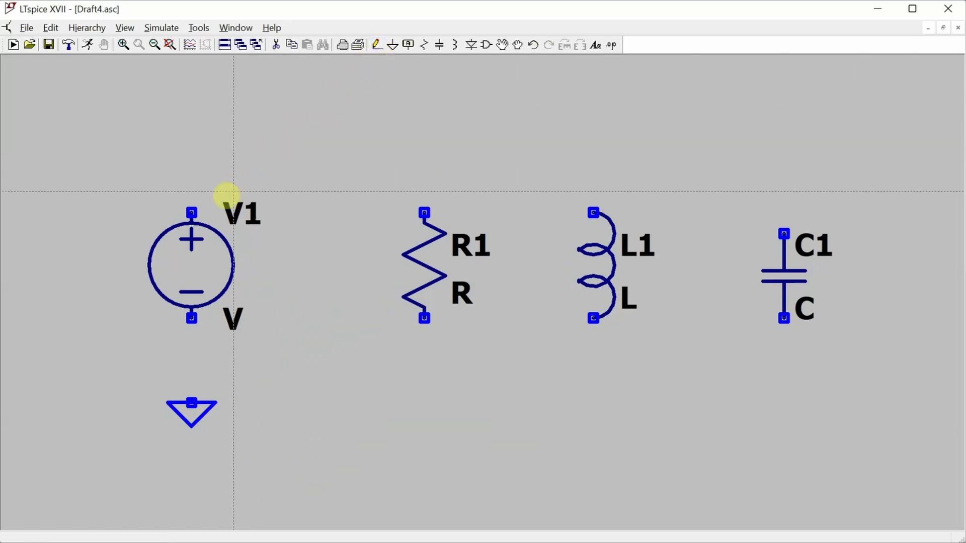
click(191, 212)
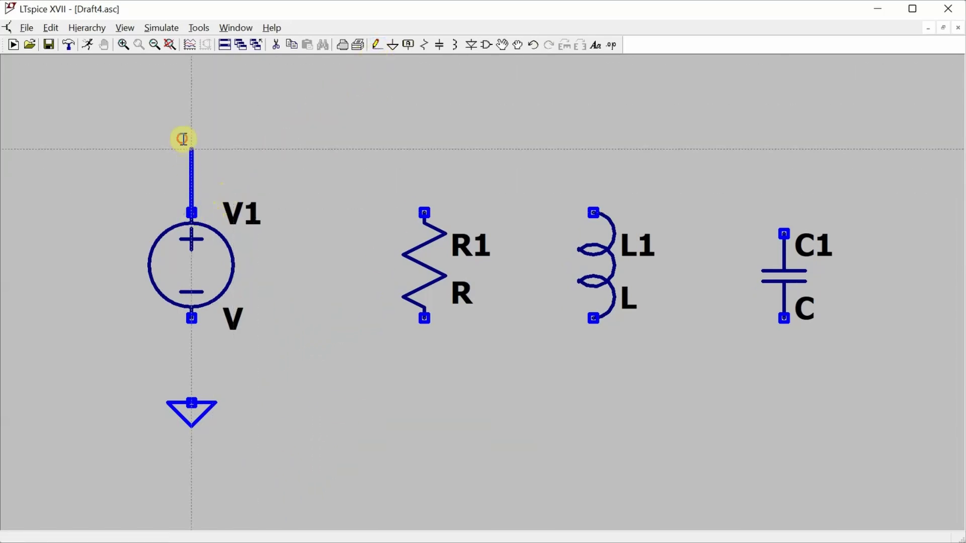
click(418, 142)
click(424, 149)
click(593, 213)
click(593, 149)
Step: Wire the bottom terminals of C1, L1 and R1 back to V1 and the ground
click(784, 234)
click(784, 318)
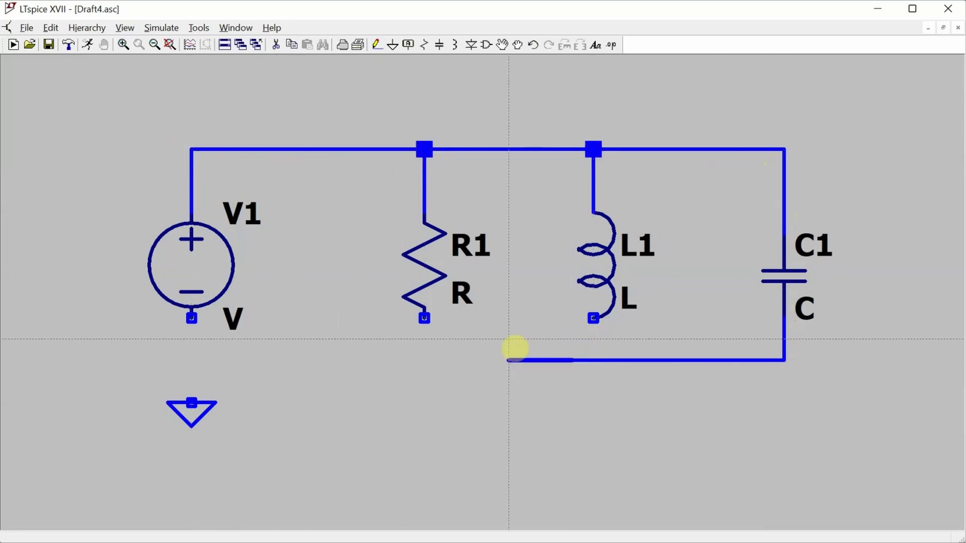
click(424, 318)
click(594, 318)
click(593, 360)
click(424, 360)
click(191, 318)
click(191, 403)
key(Escape)
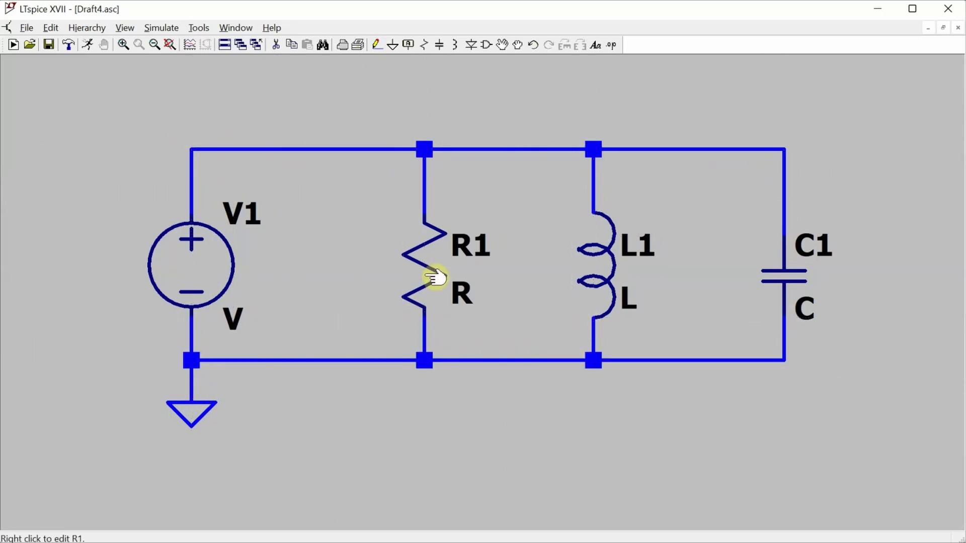
Step: Set R1 to 250, L1 to 650m and C1 to 1.5u
right_click(437, 272)
text(250)
key(Return)
right_click(596, 252)
text(650m)
key(Return)
right_click(784, 277)
text(1.5u)
key(Return)
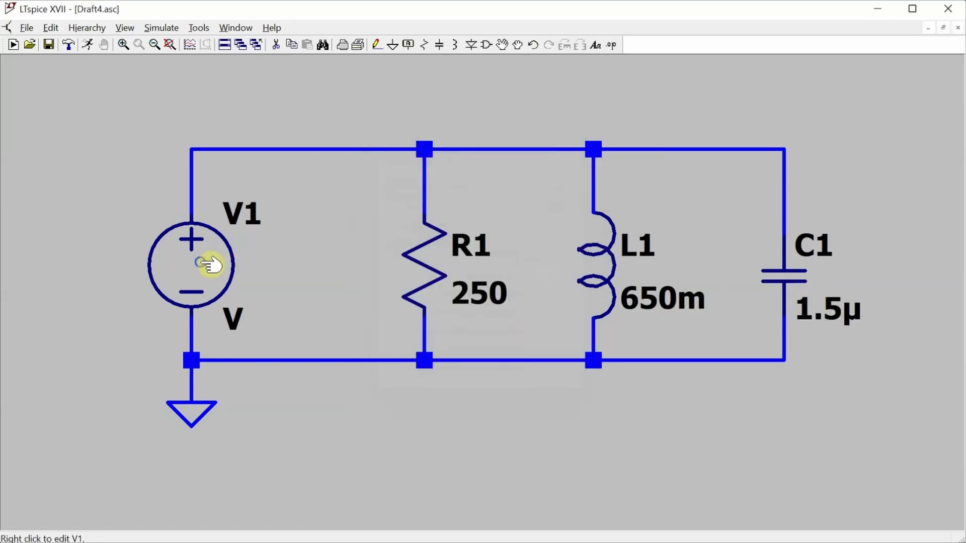
Step: Enter 120 as V1's AC Amplitude in its advanced source options
right_click(201, 263)
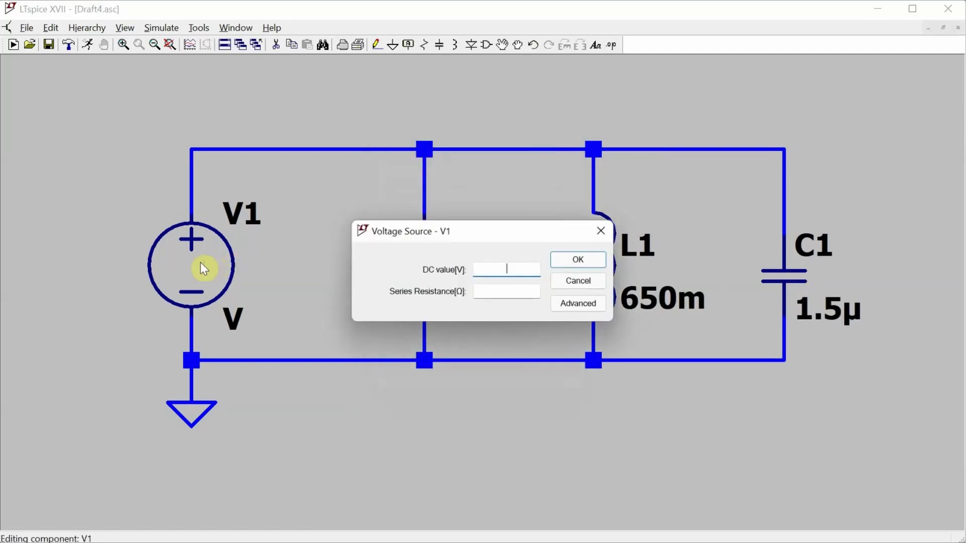
click(581, 300)
click(661, 200)
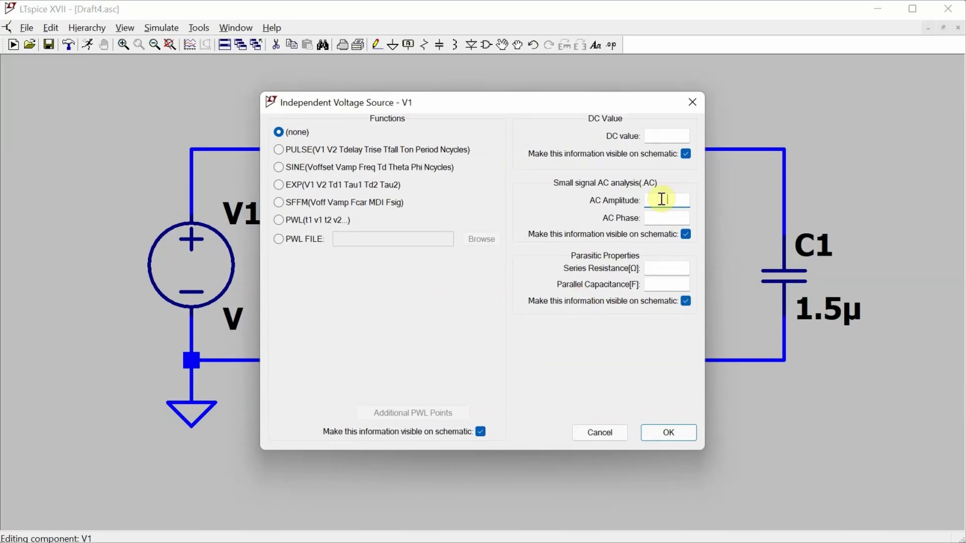
text(120)
click(649, 435)
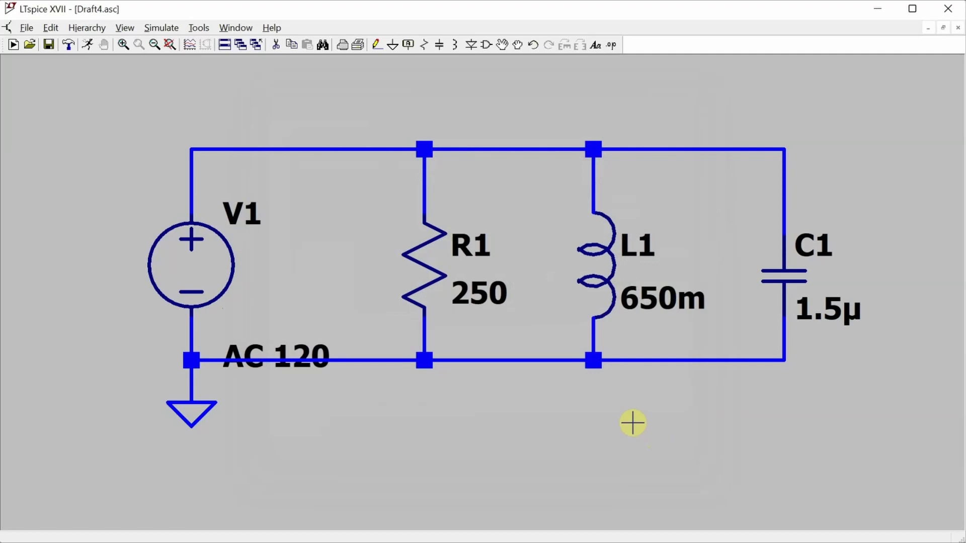
Step: Delete the top wire between V1 and R1 and place a rotated resistor R2 in the gap
key(Delete)
click(300, 149)
key(r)
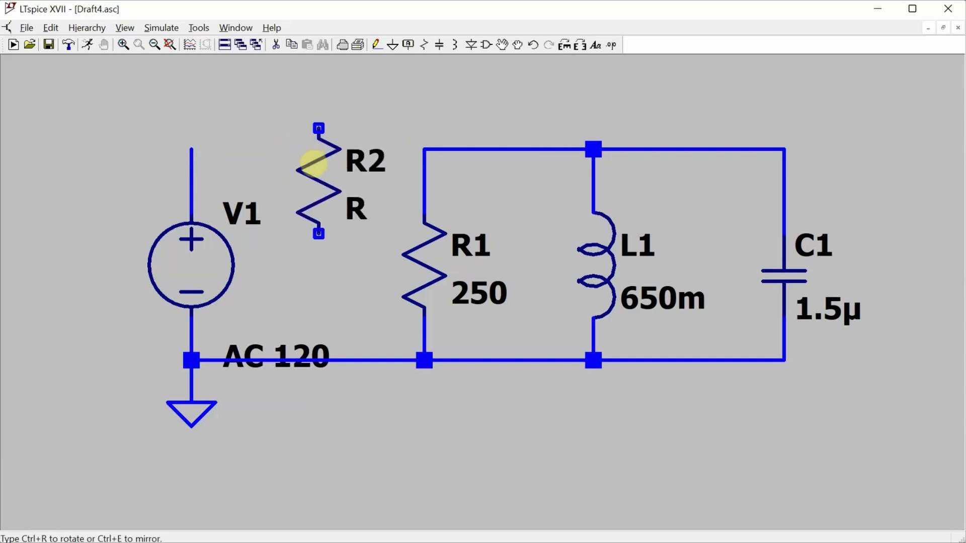
key(ctrl+r)
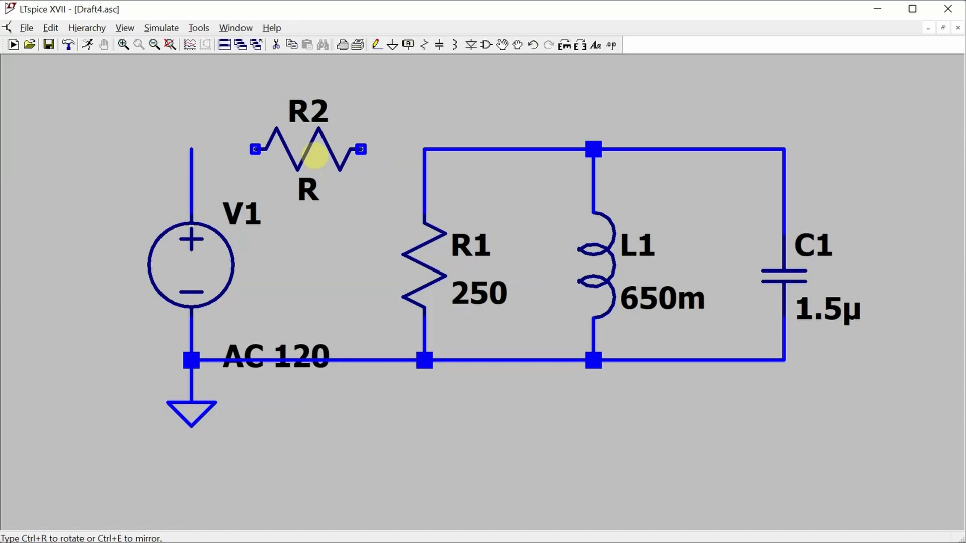
key(ctrl+r)
key(ctrl+r)
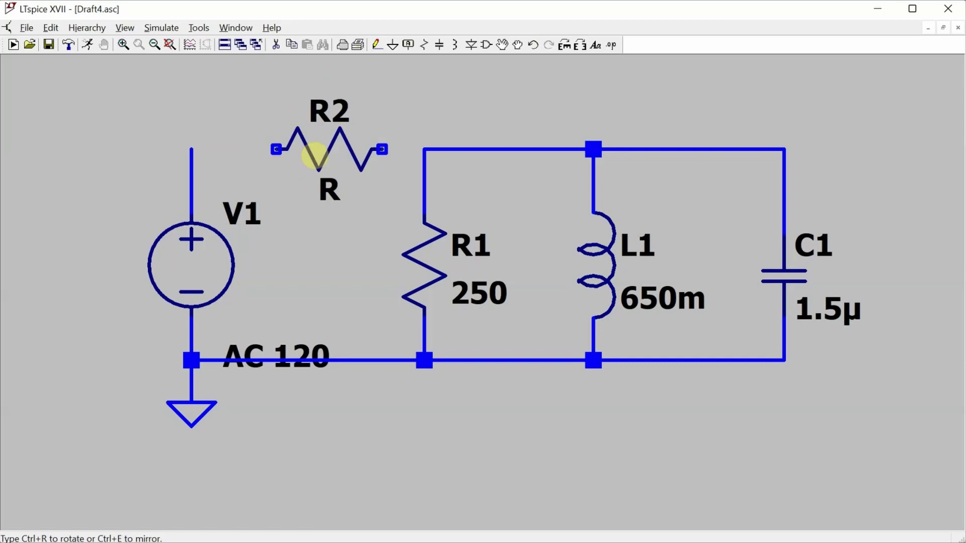
click(293, 155)
key(Escape)
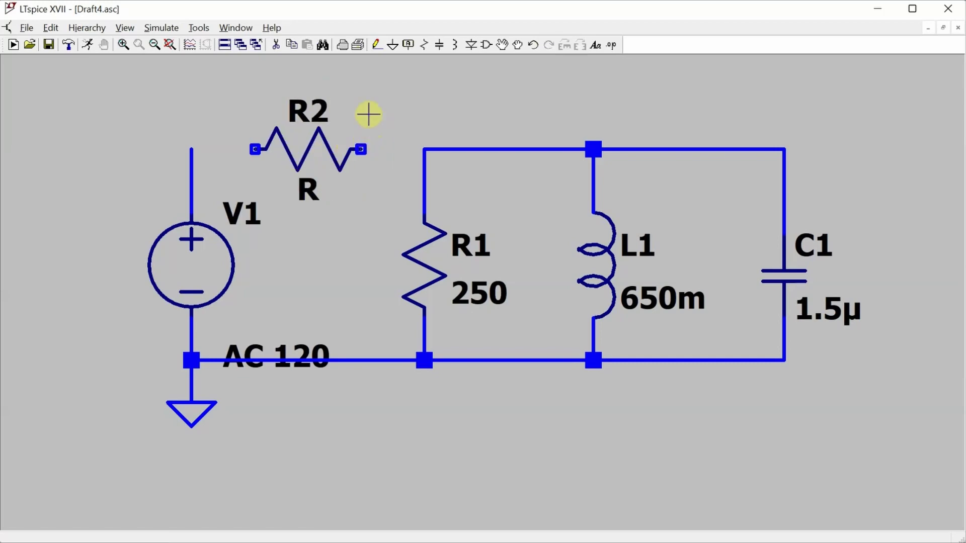
Step: Wire R2 between V1's top and R1's branch and give it 1m resistance
click(361, 149)
click(426, 150)
click(255, 149)
click(191, 150)
key(Escape)
right_click(312, 147)
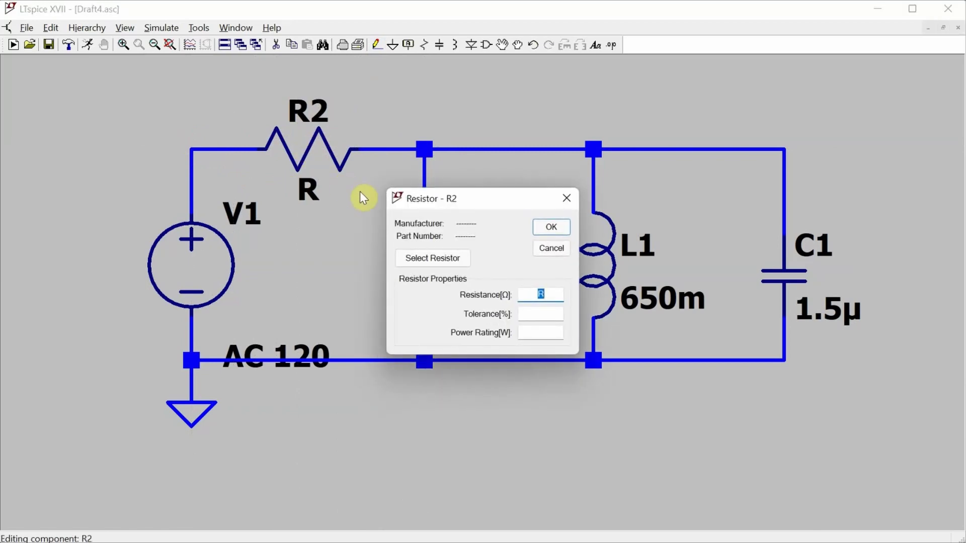
text(1m)
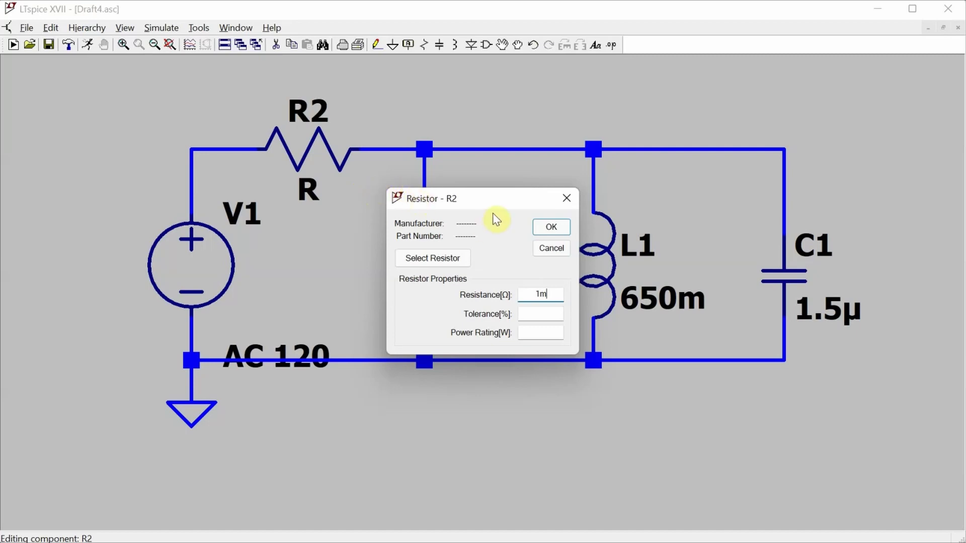
key(Return)
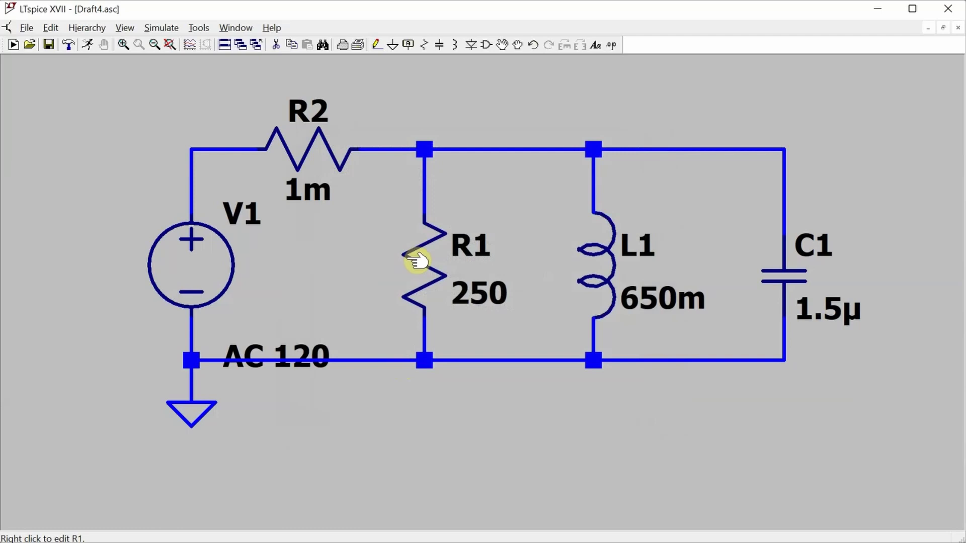
Step: Enter an .ac SPICE directive for placement
key(s)
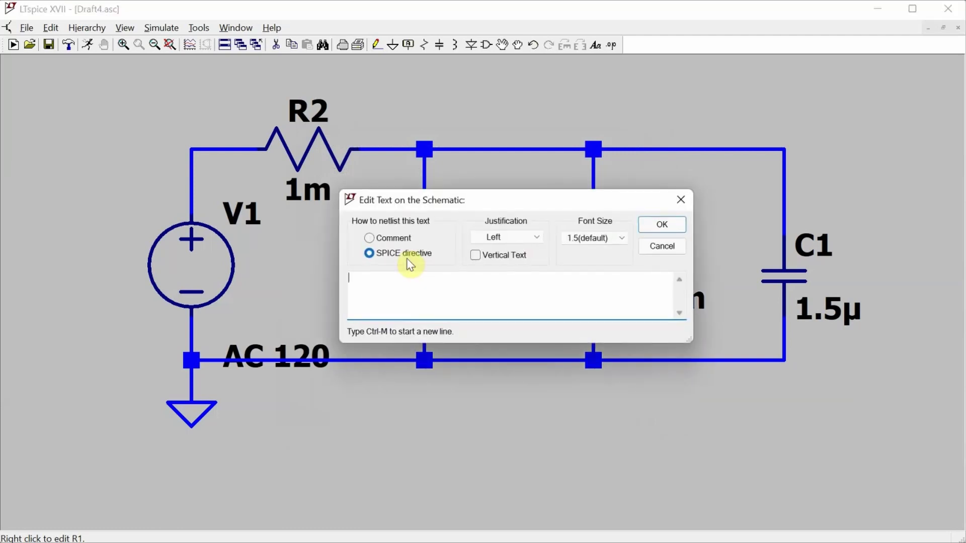
text(.ac)
key(Return)
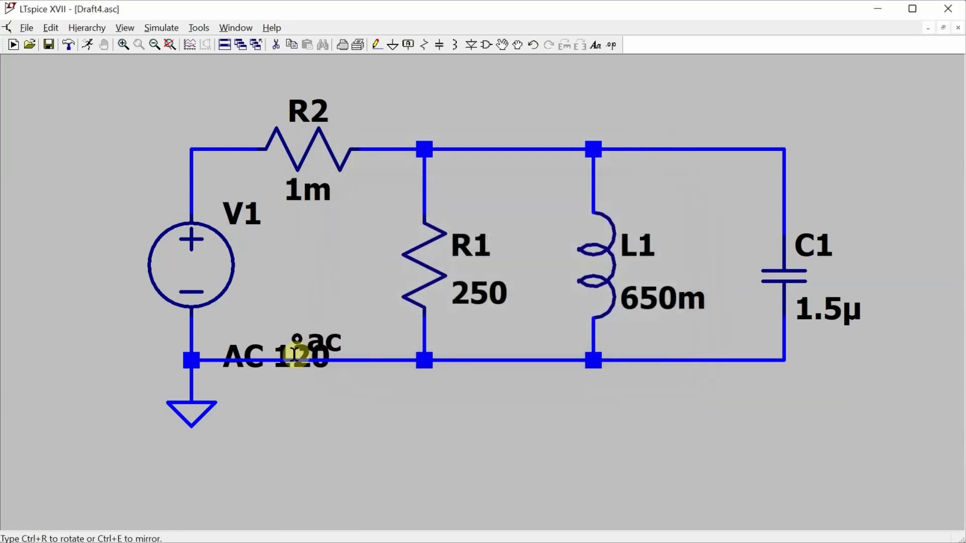
Step: Place the .ac directive below AC 120 and set a linear sweep: 2 points, 60 to 61 Hz
click(290, 405)
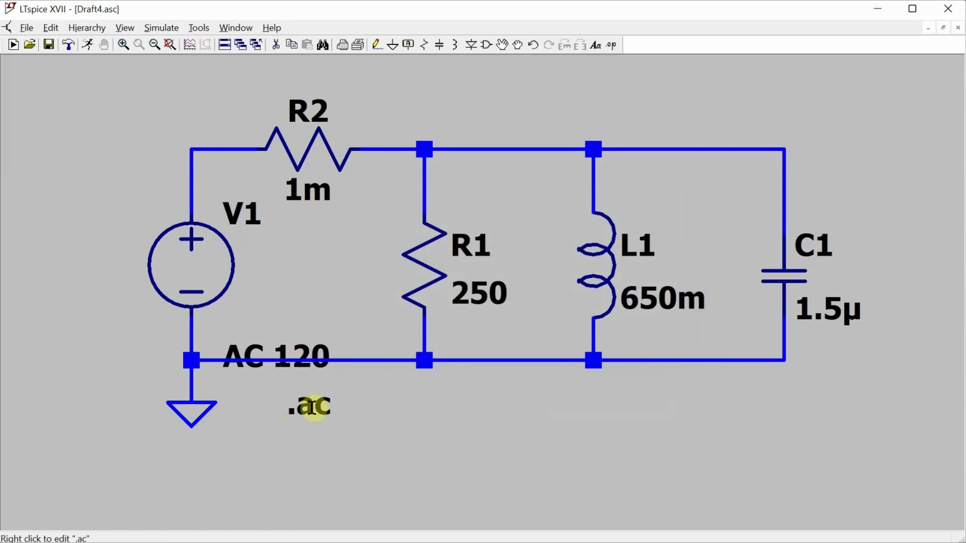
right_click(313, 407)
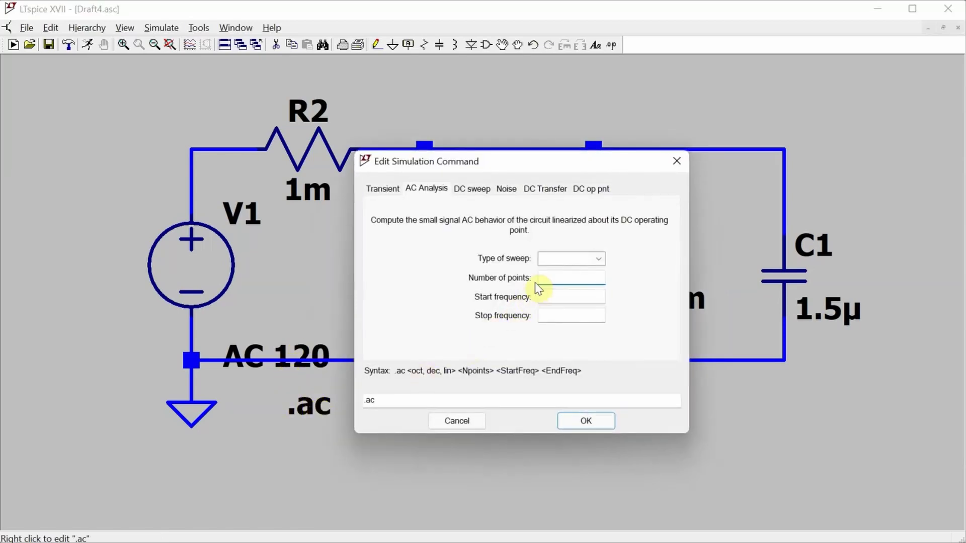
click(603, 257)
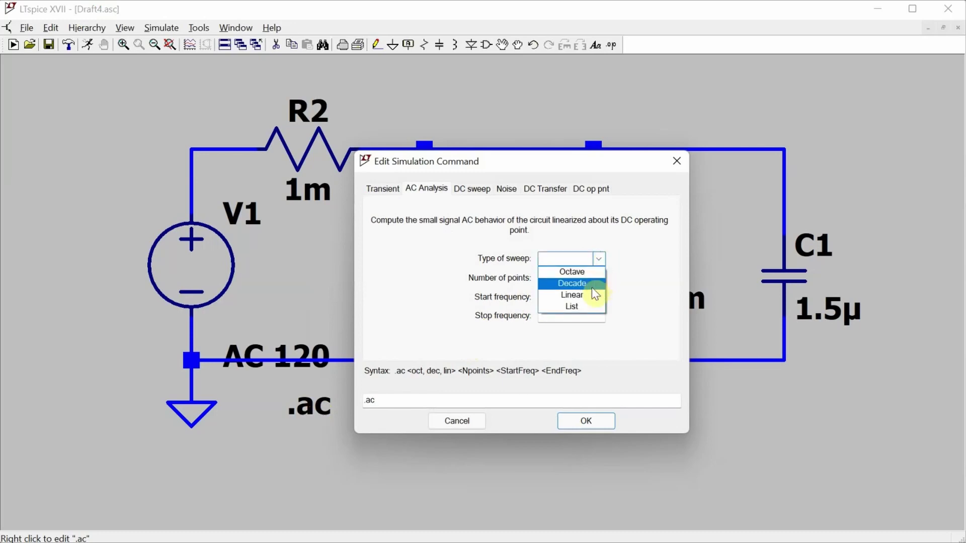
click(590, 298)
click(578, 278)
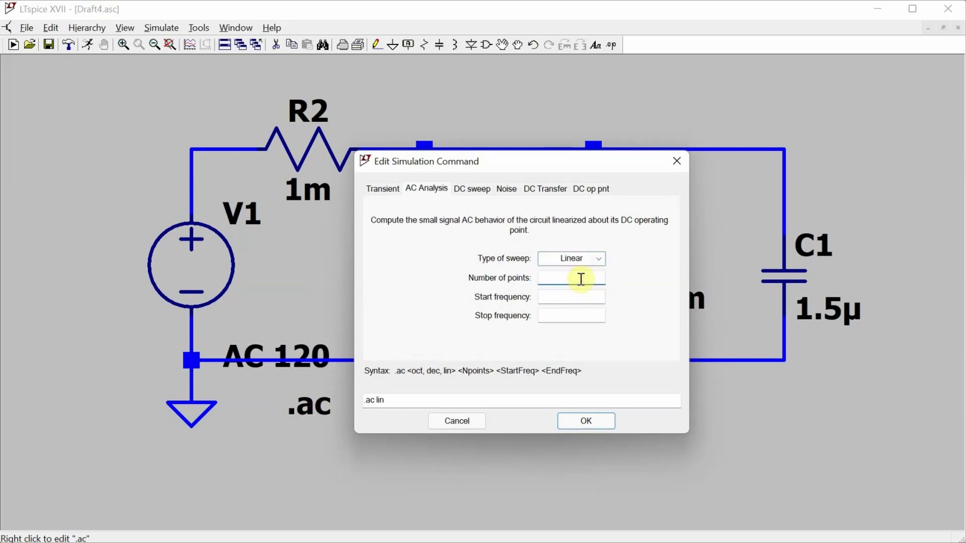
text(2)
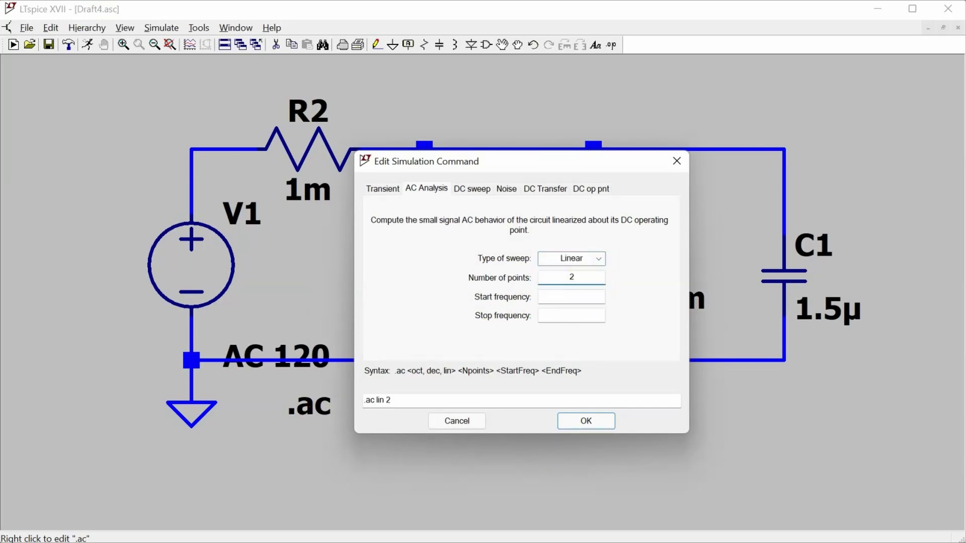
click(583, 299)
text(60)
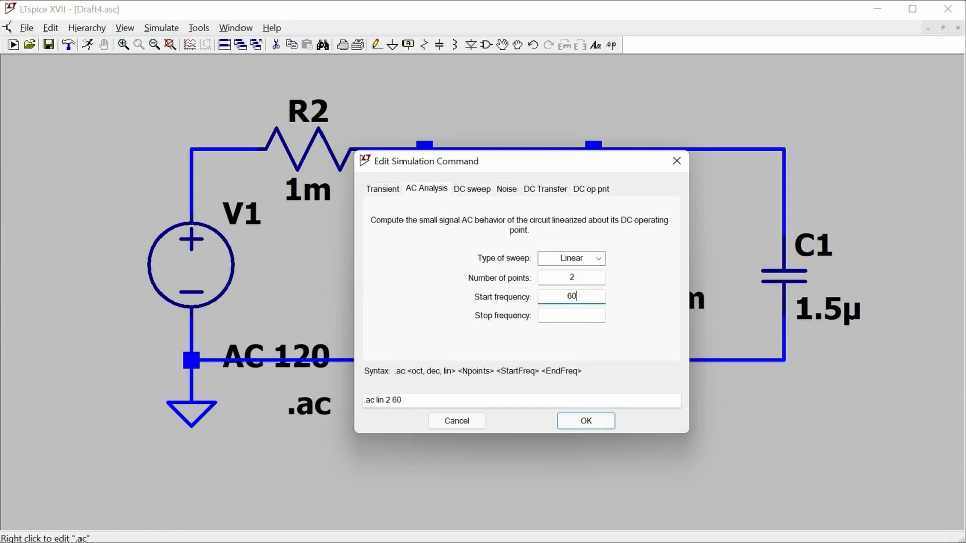
click(576, 317)
text(61)
Step: Confirm the sweep, run the AC simulation and plot V(n002)
click(584, 421)
click(94, 49)
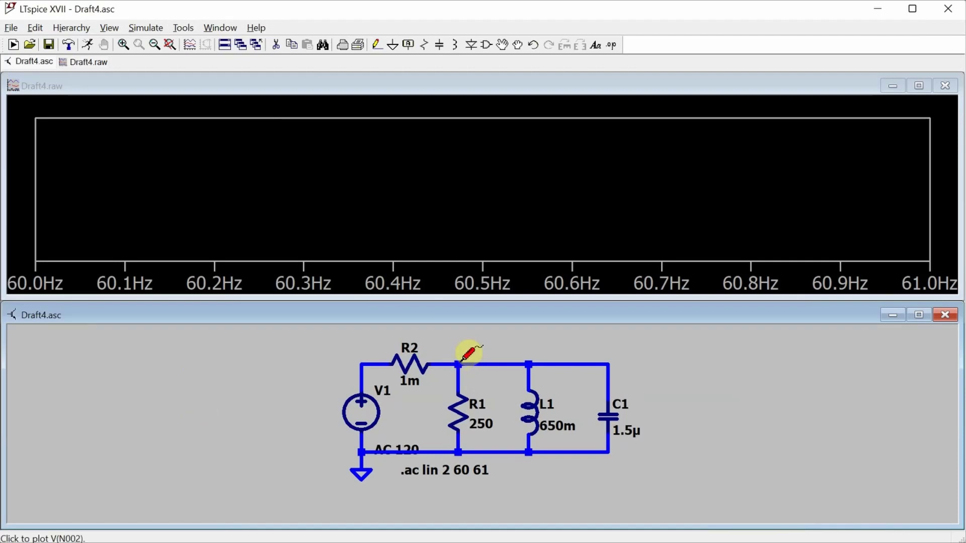
click(462, 358)
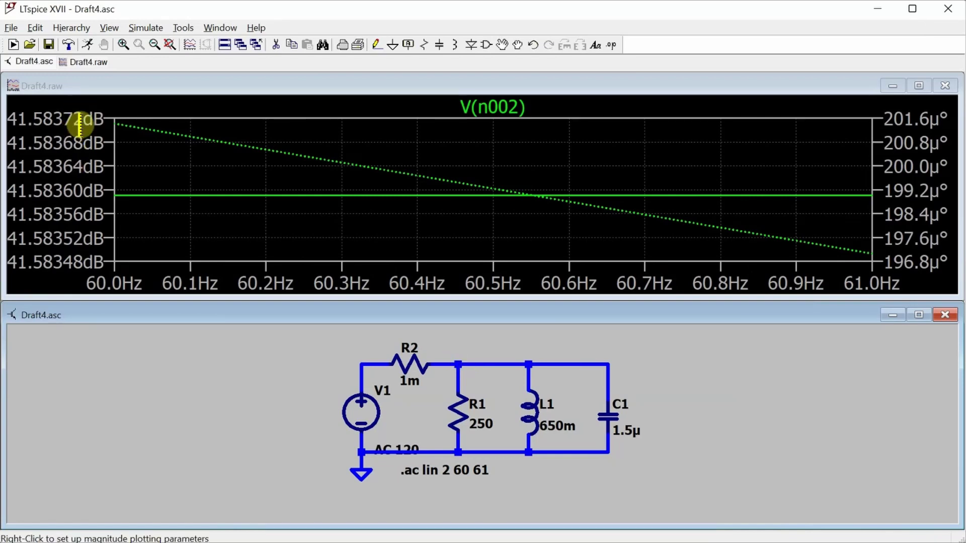
Step: Switch the left magnitude axis to a linear scale
right_click(80, 166)
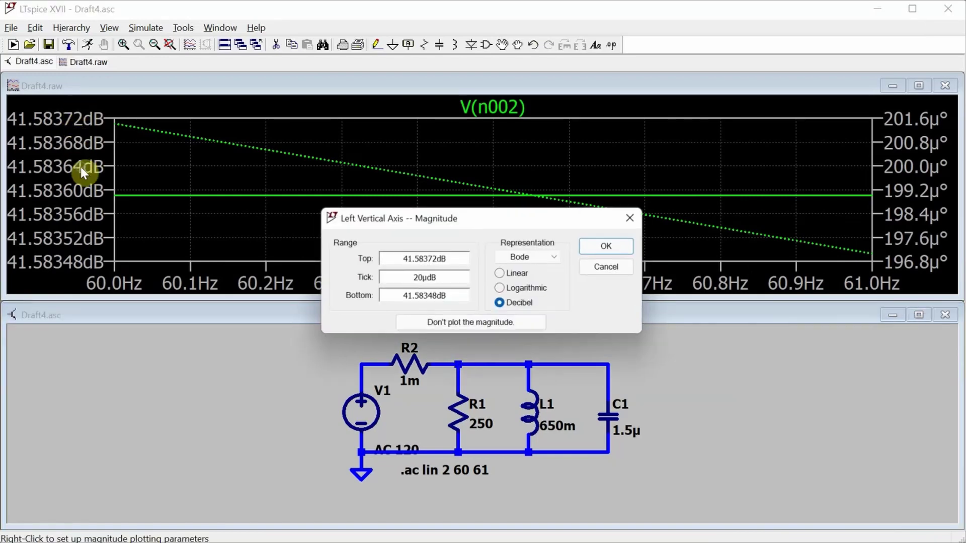
click(502, 274)
click(611, 246)
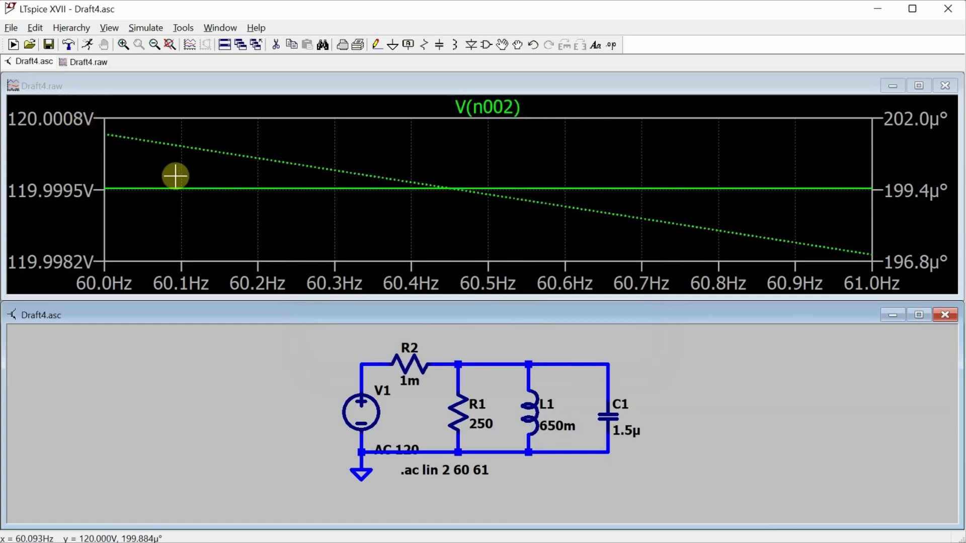
Step: Put cursor 1 on V(n002) at 60 Hz and show its readout of 119.99952 V, 201.41731µ°
click(504, 108)
drag(489, 146, 100, 154)
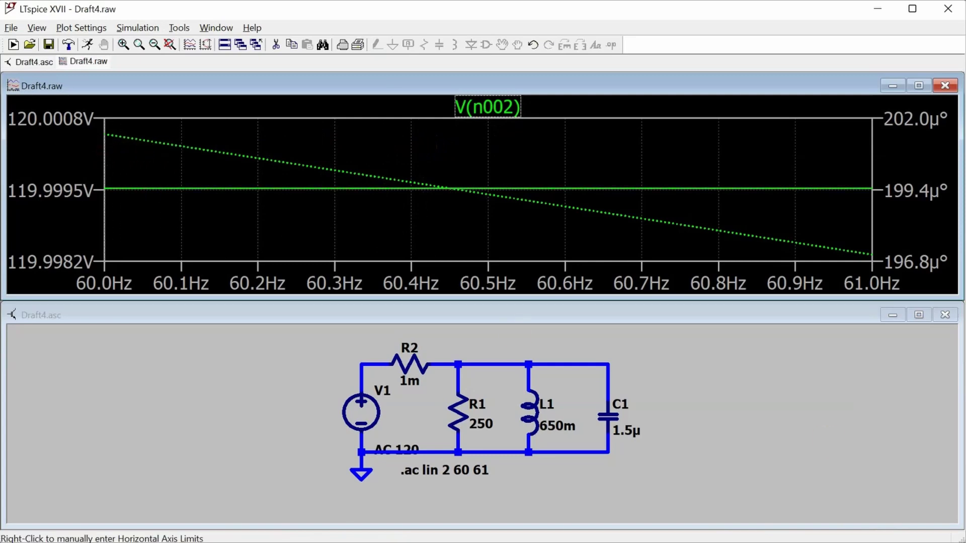
drag(965, 534, 785, 291)
click(890, 328)
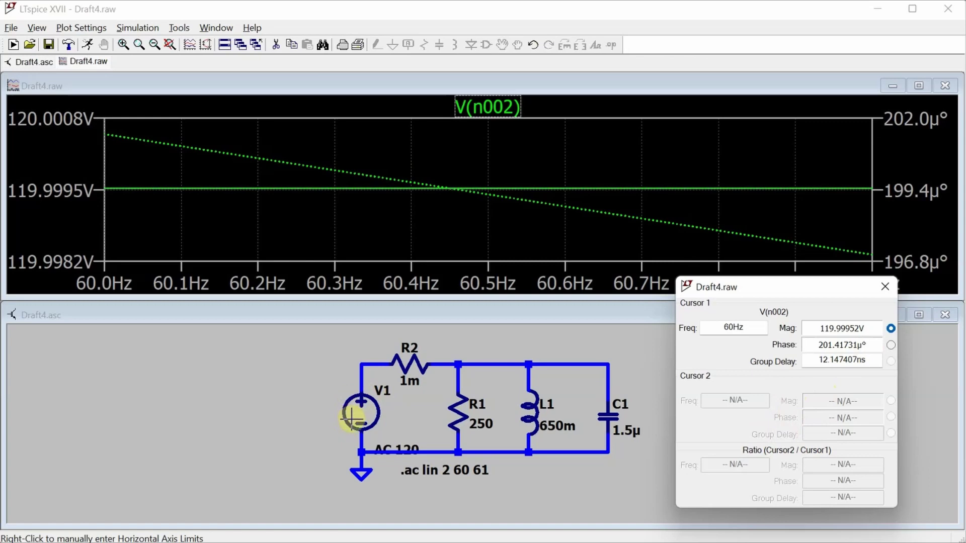
Step: Close the cursor readout and delete the V(n002) trace
key(Escape)
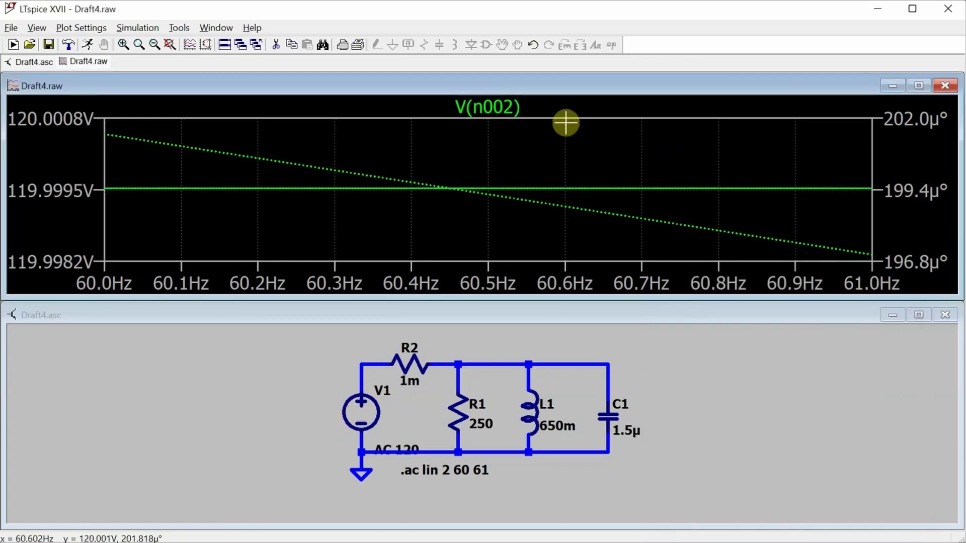
key(Delete)
click(491, 106)
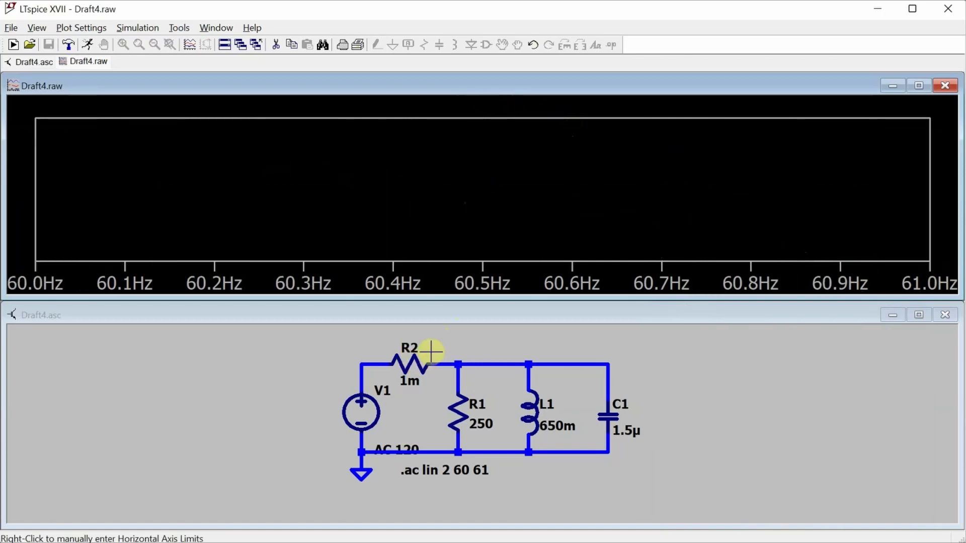
Step: Plot the currents through R2, R1, L1 and C1
click(441, 326)
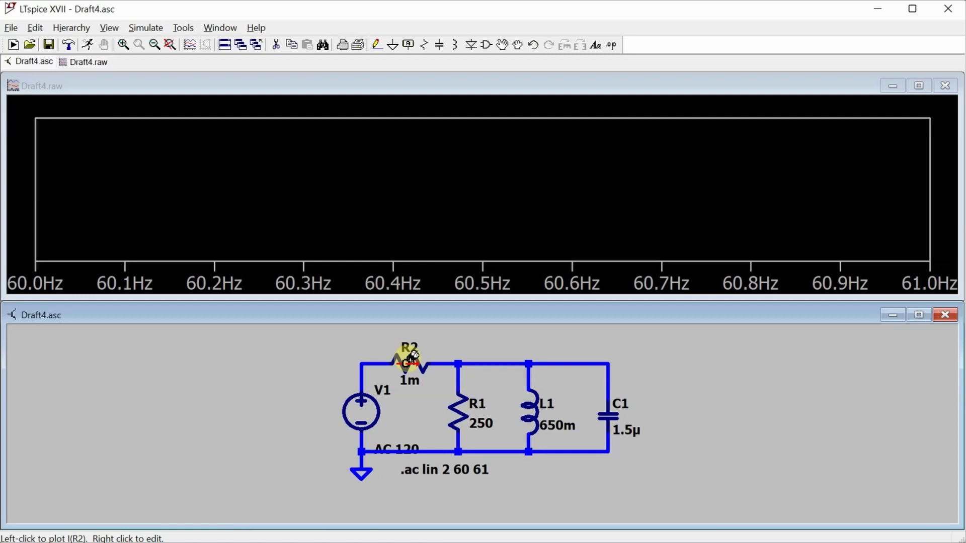
click(412, 357)
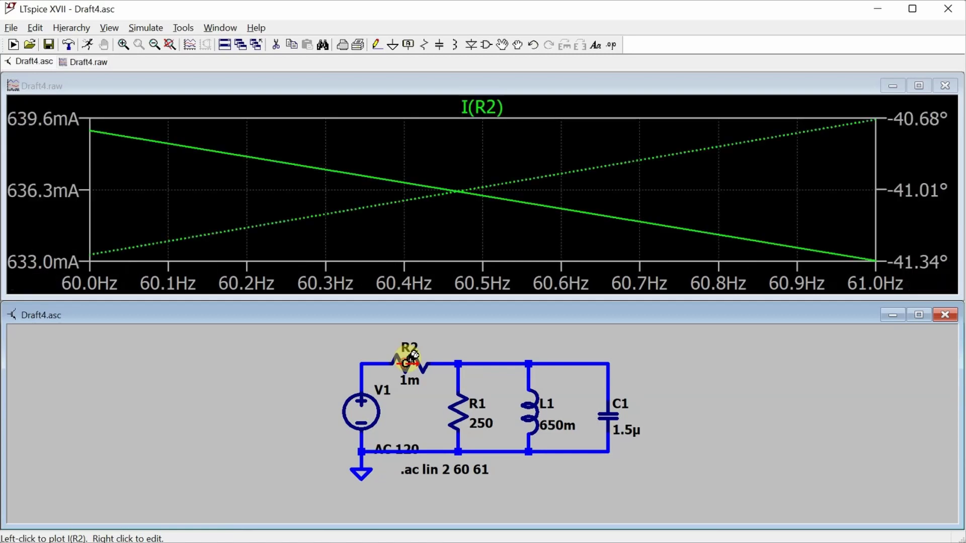
click(462, 410)
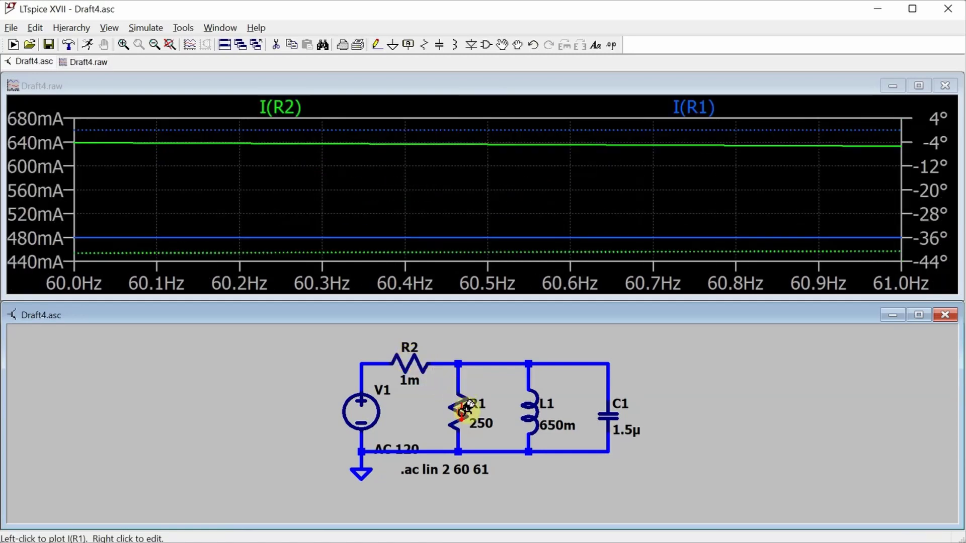
click(534, 406)
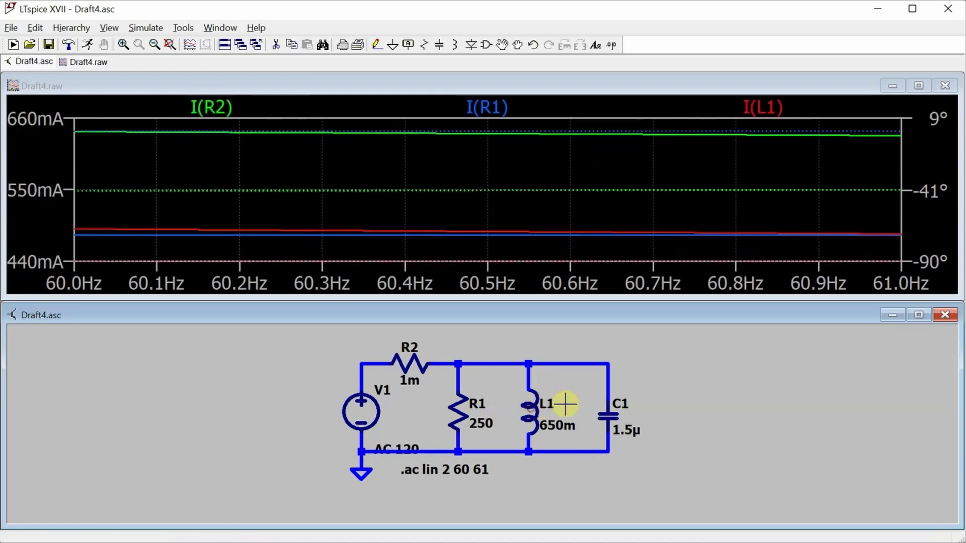
click(610, 417)
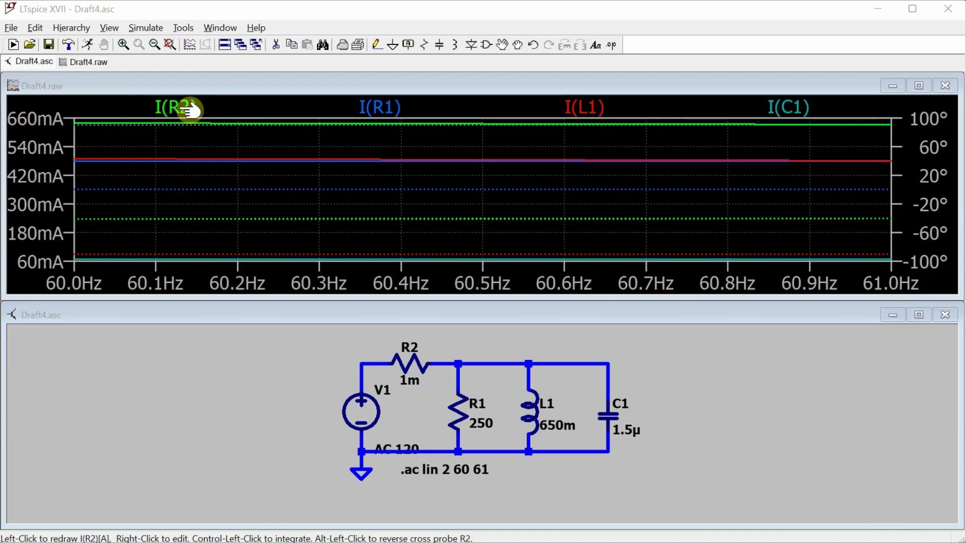
Step: Cursor I(R2) at 60 Hz, then read I(R1), I(L1) and I(C1) (67.85813 mA, 90.000201°)
click(189, 109)
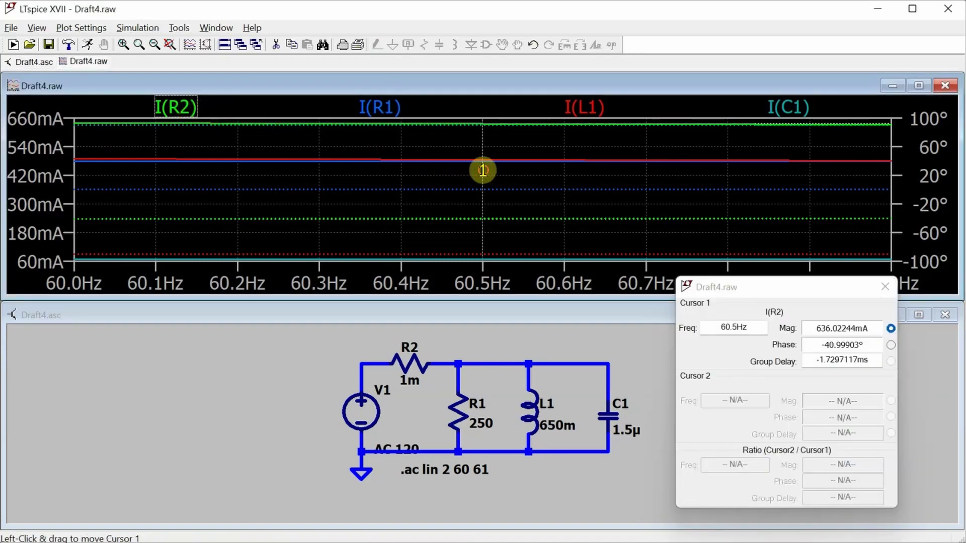
drag(482, 170, 71, 159)
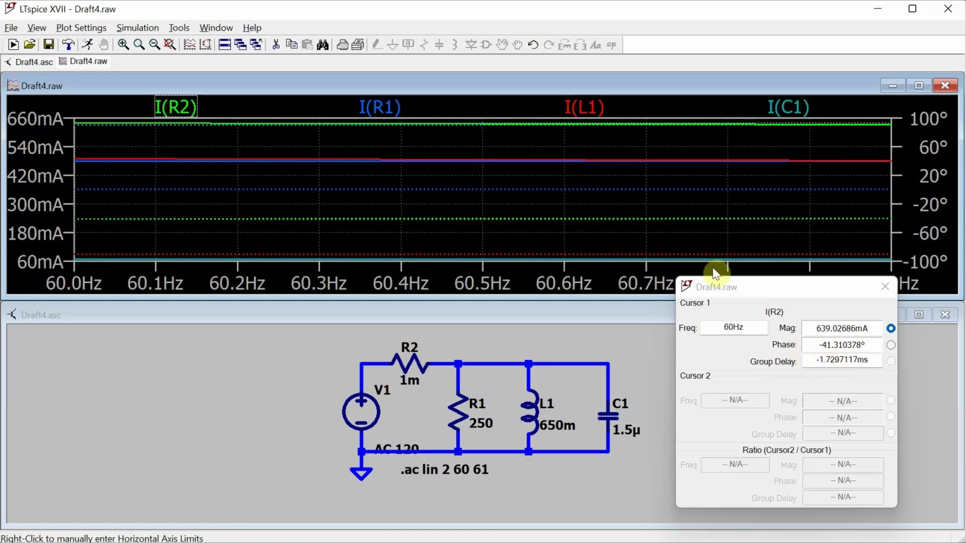
click(387, 107)
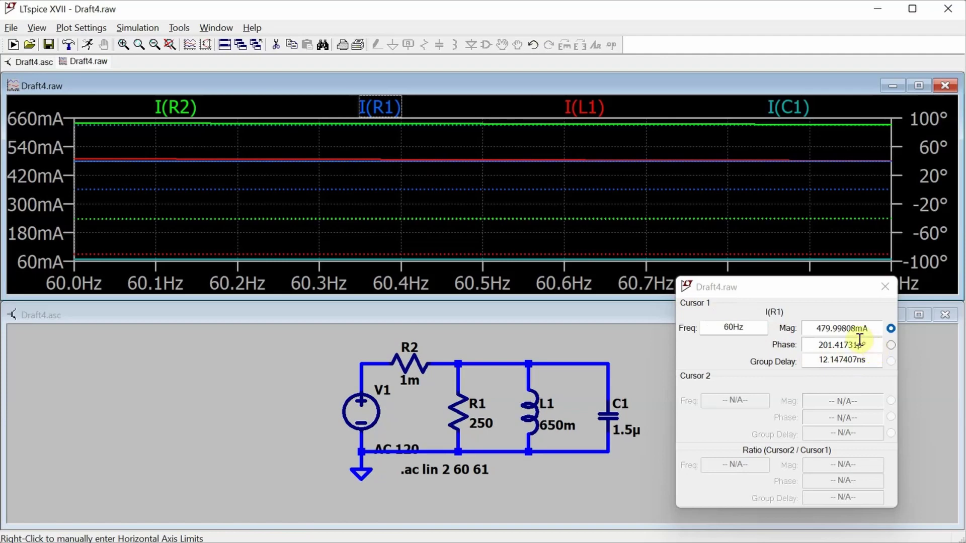
click(593, 106)
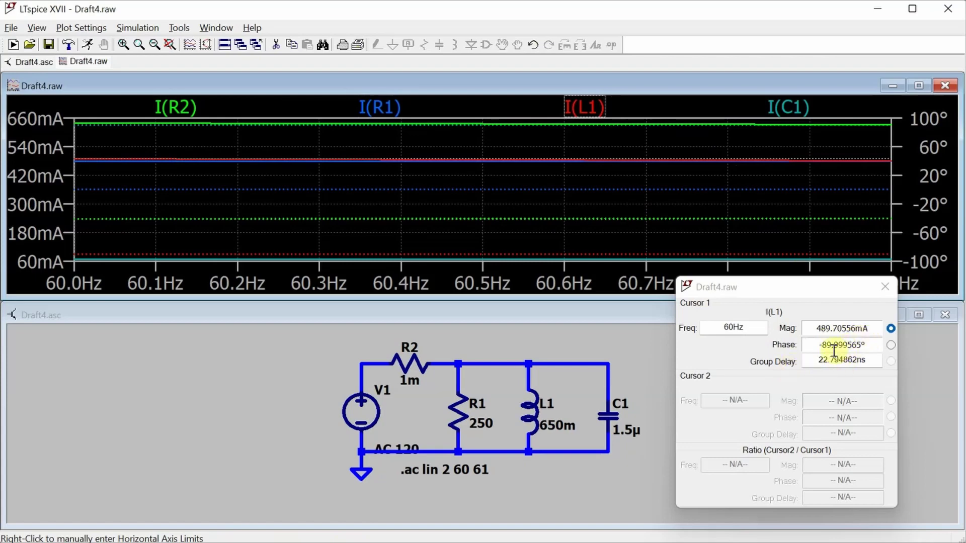
click(799, 107)
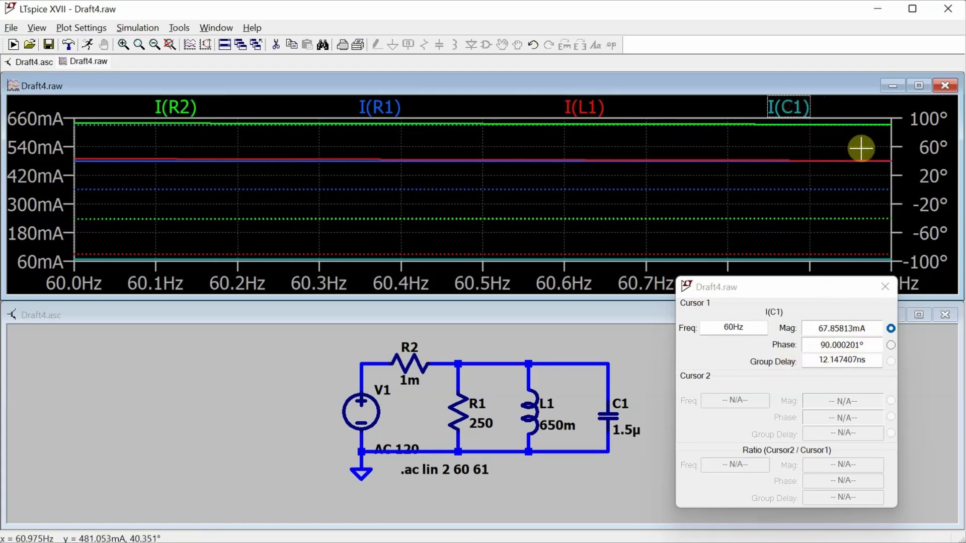
click(857, 347)
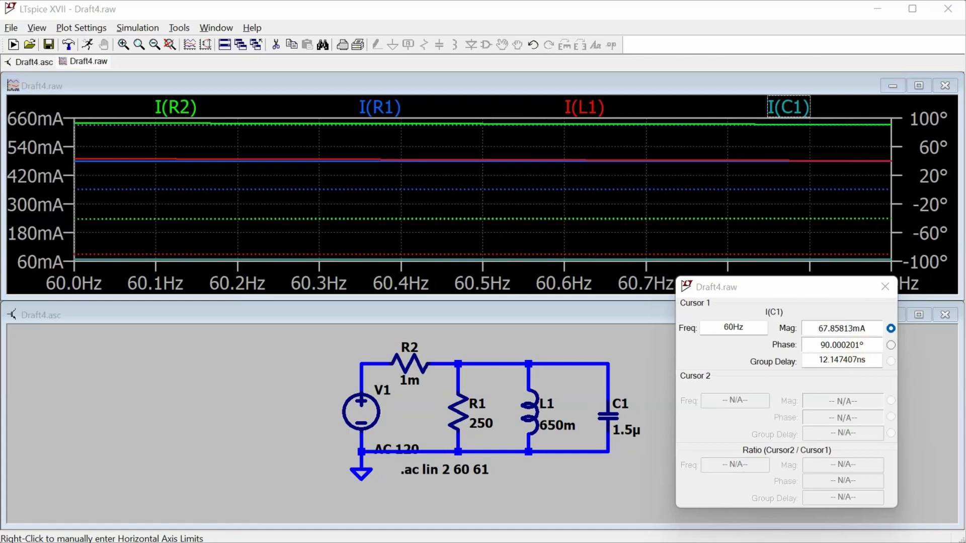